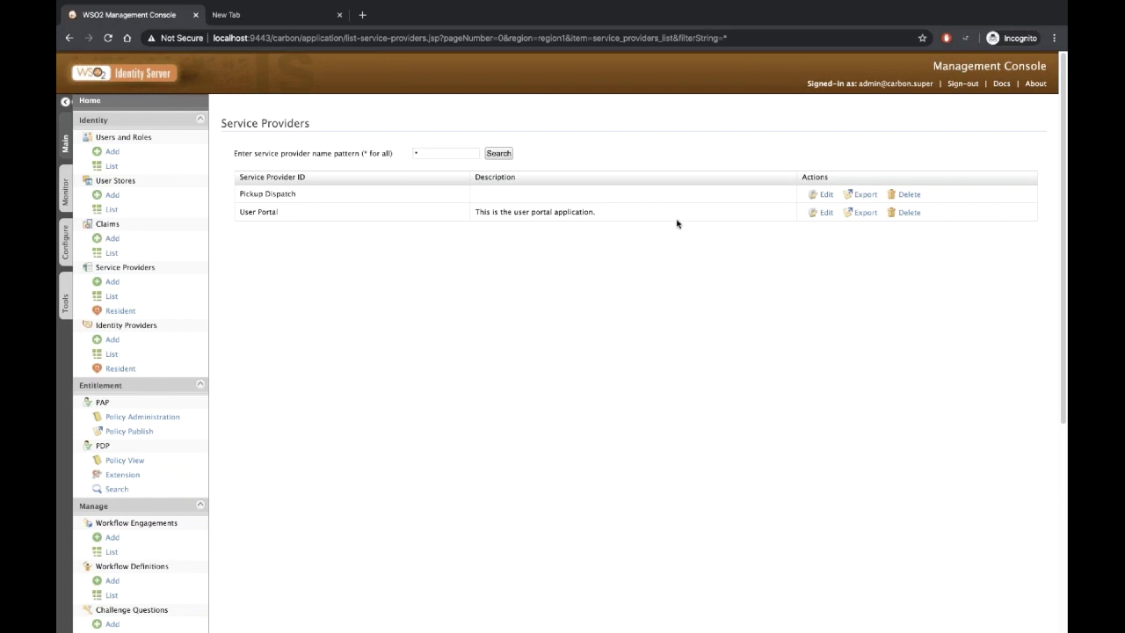
Edit the Pickup Dispatch service provider and choose fido as the local authentication in its Local & Outbound Authentication Configuration.
{"action": "left_click", "coordinate": [825, 195]}
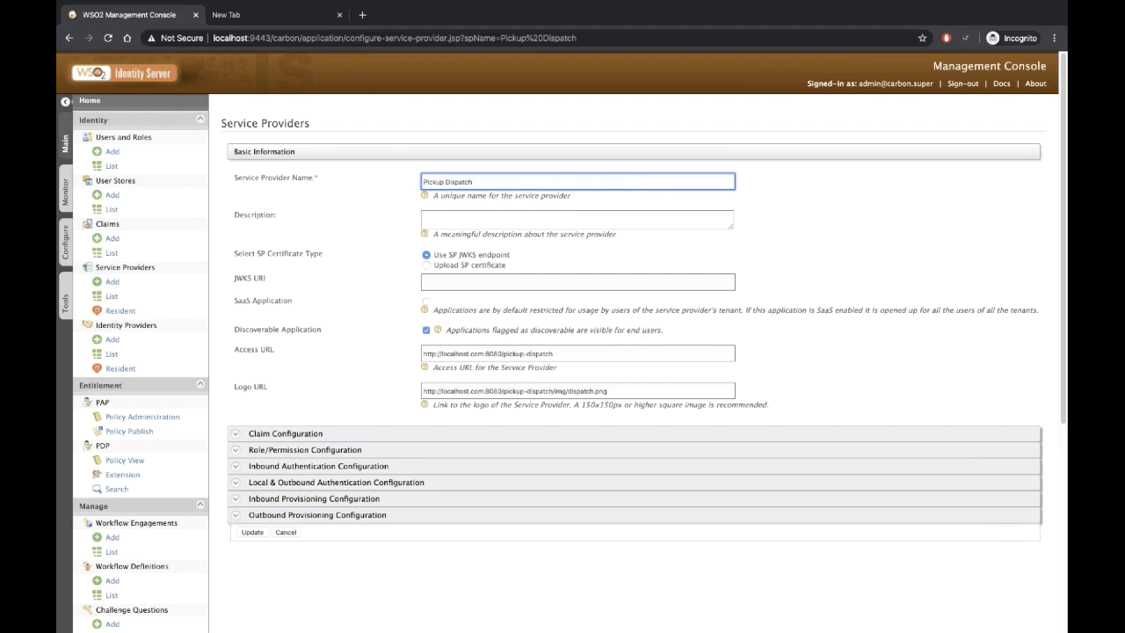
{"action": "left_click", "coordinate": [446, 484]}
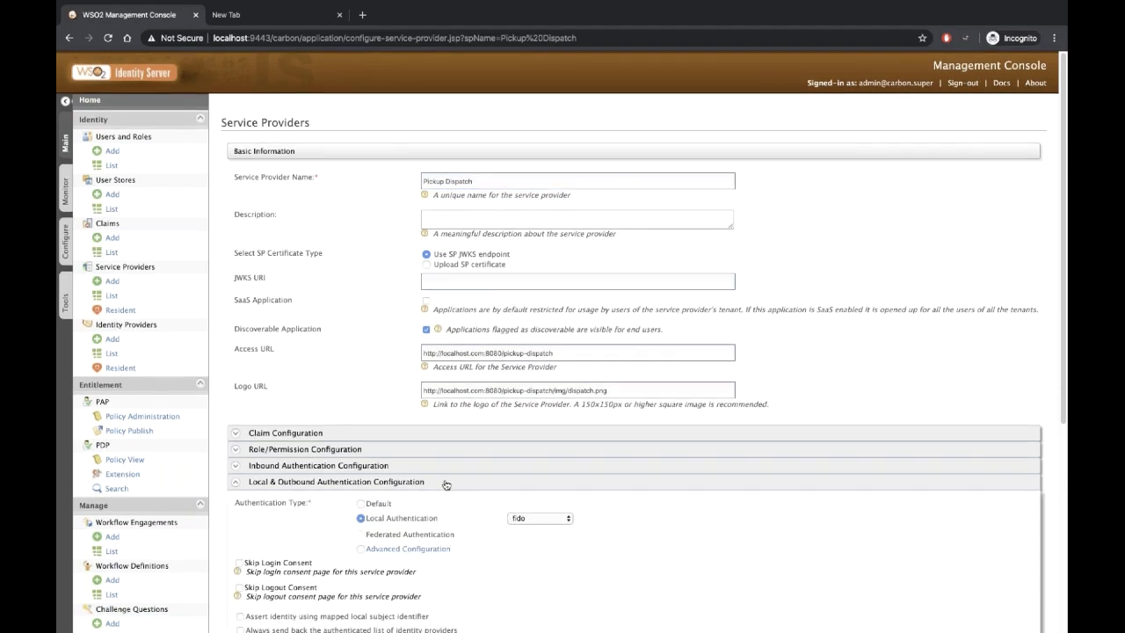
{"action": "scroll", "coordinate": [445, 484], "scroll_direction": "down", "scroll_amount": 1}
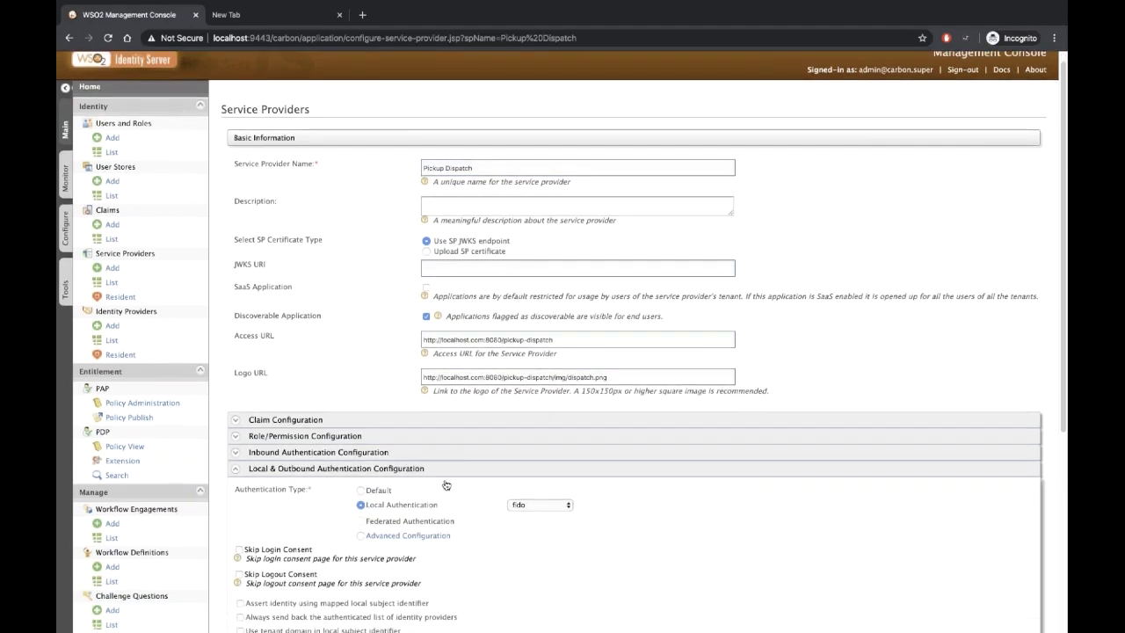
{"action": "scroll", "coordinate": [446, 484], "scroll_direction": "down", "scroll_amount": 2}
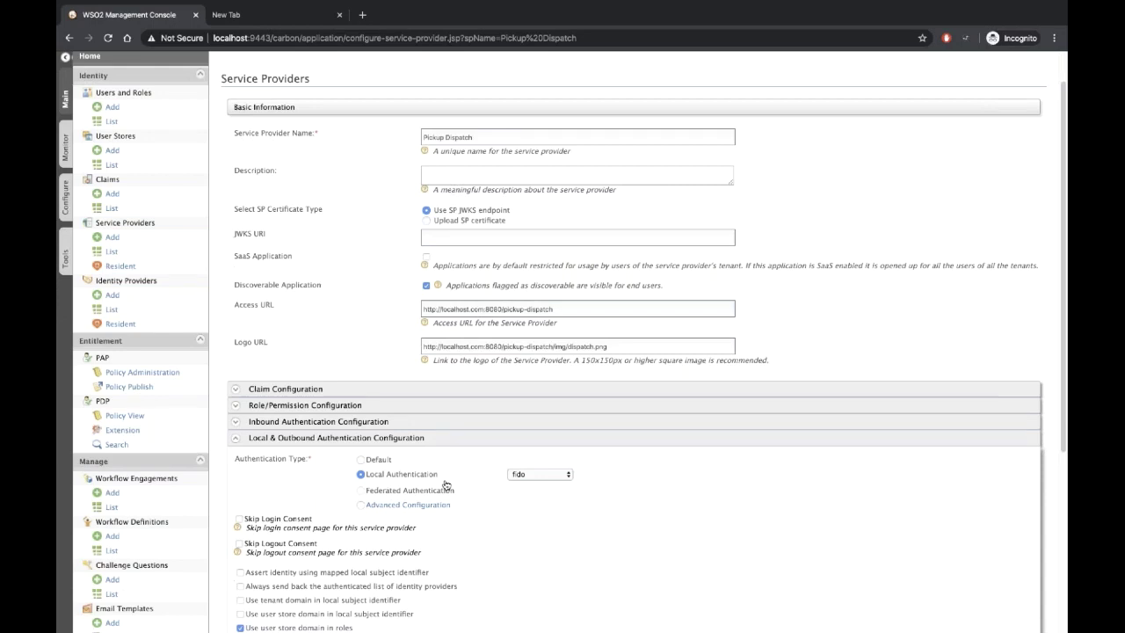
{"action": "scroll", "coordinate": [445, 484], "scroll_direction": "down", "scroll_amount": 4}
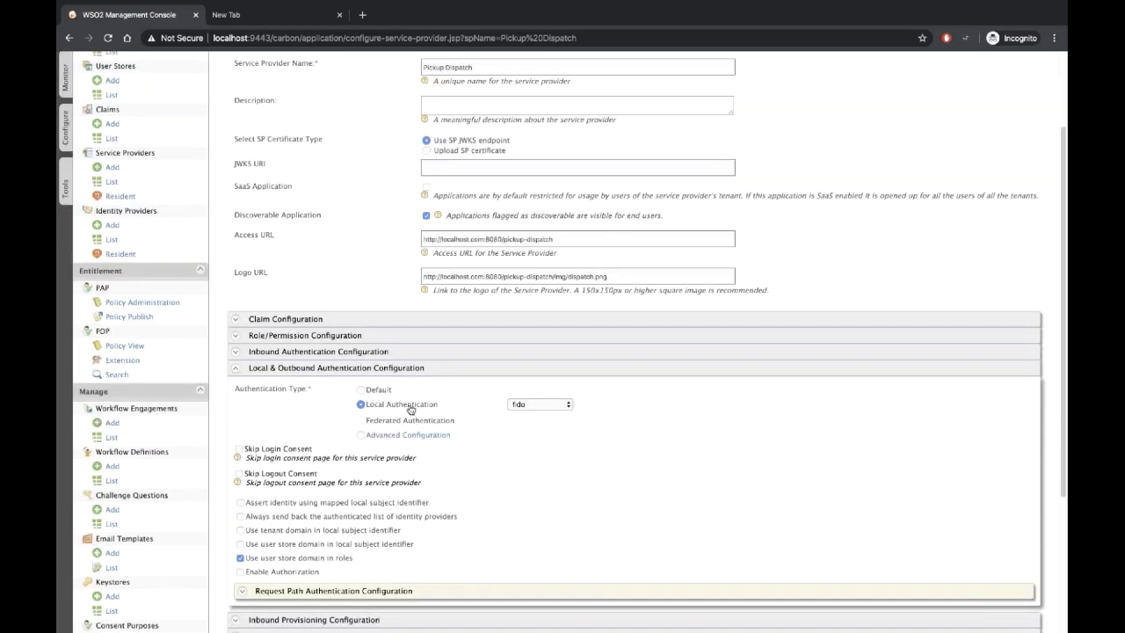
{"action": "left_click", "coordinate": [522, 407]}
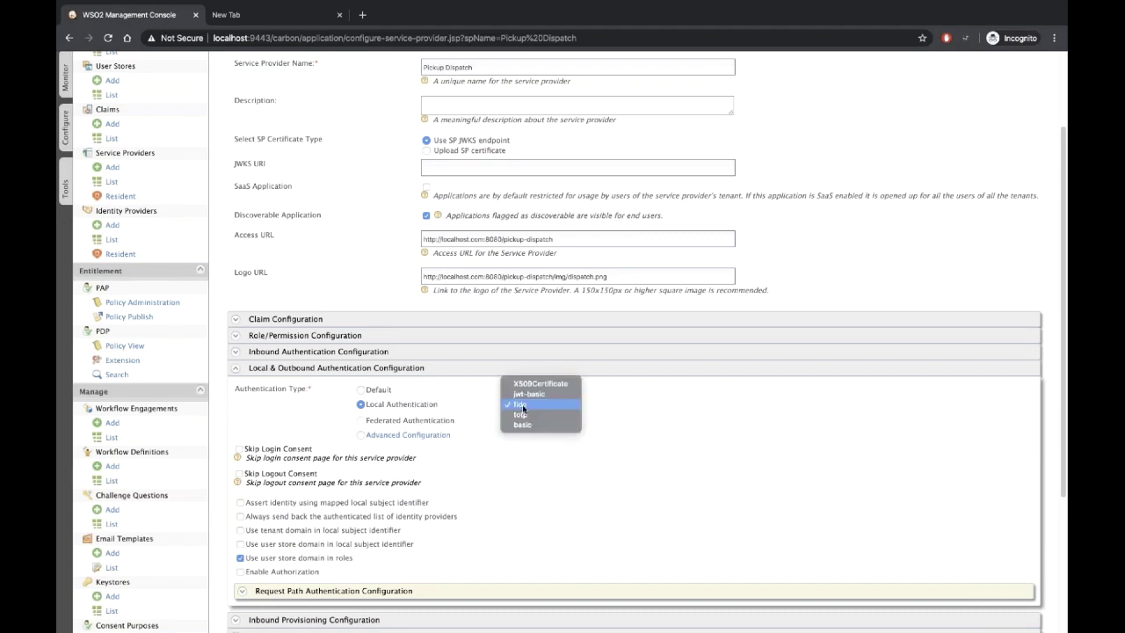
{"action": "left_click", "coordinate": [540, 405]}
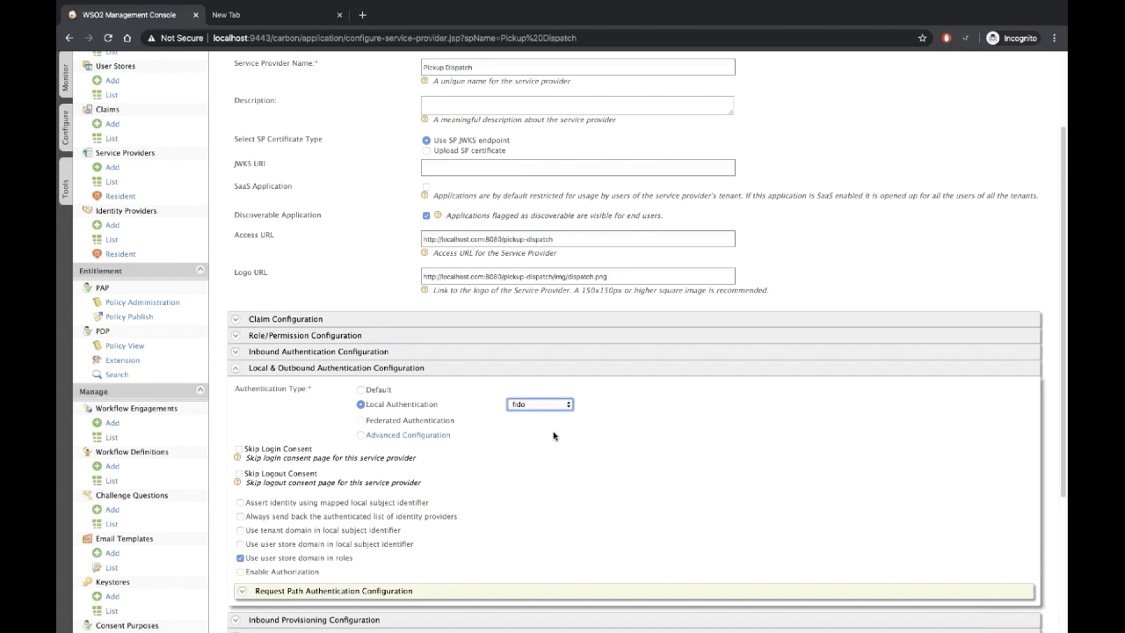
Review the Pickup Dispatch service provider's settings and save them with an update.
{"action": "scroll", "coordinate": [553, 435], "scroll_direction": "up", "scroll_amount": 1}
{"action": "scroll", "coordinate": [554, 435], "scroll_direction": "up", "scroll_amount": 2}
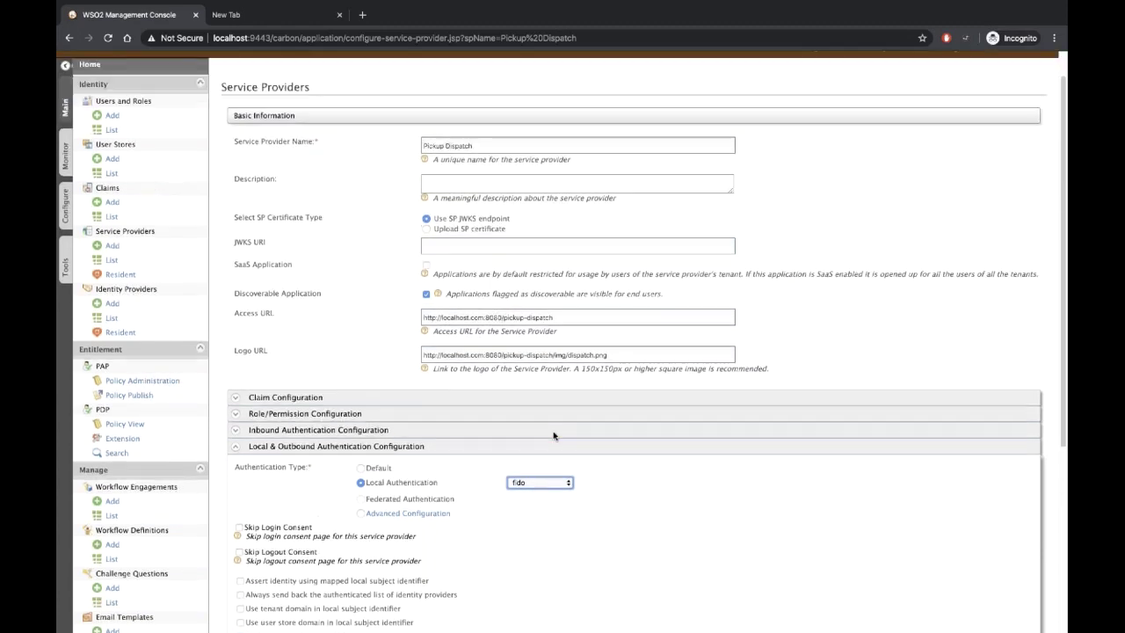
{"action": "scroll", "coordinate": [554, 435], "scroll_direction": "up", "scroll_amount": 1}
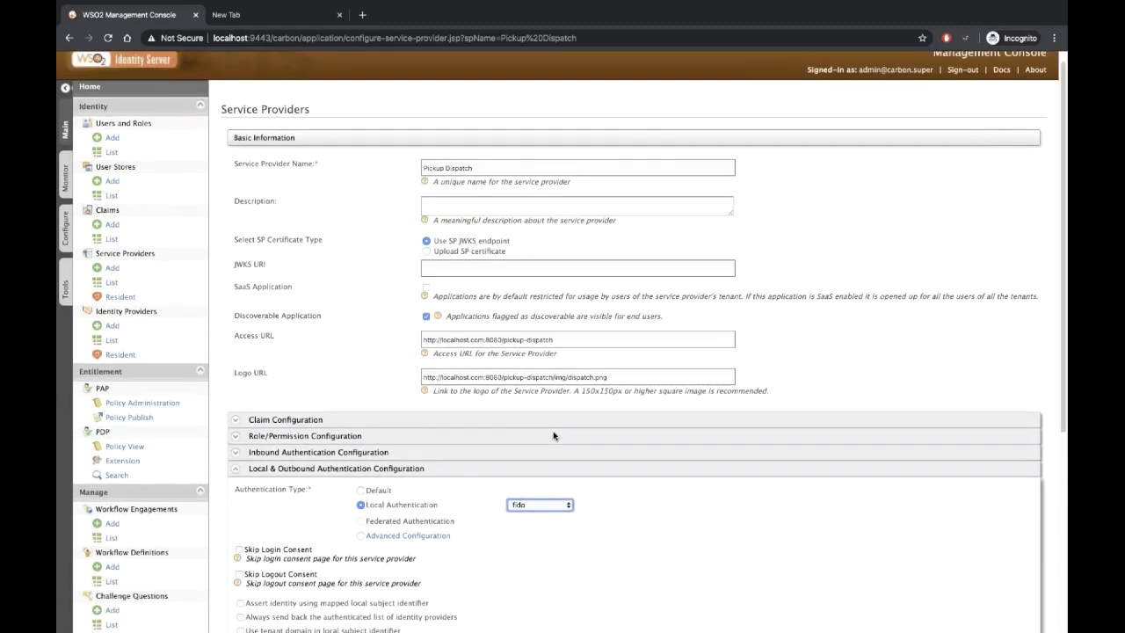
{"action": "scroll", "coordinate": [554, 435], "scroll_direction": "up", "scroll_amount": 1}
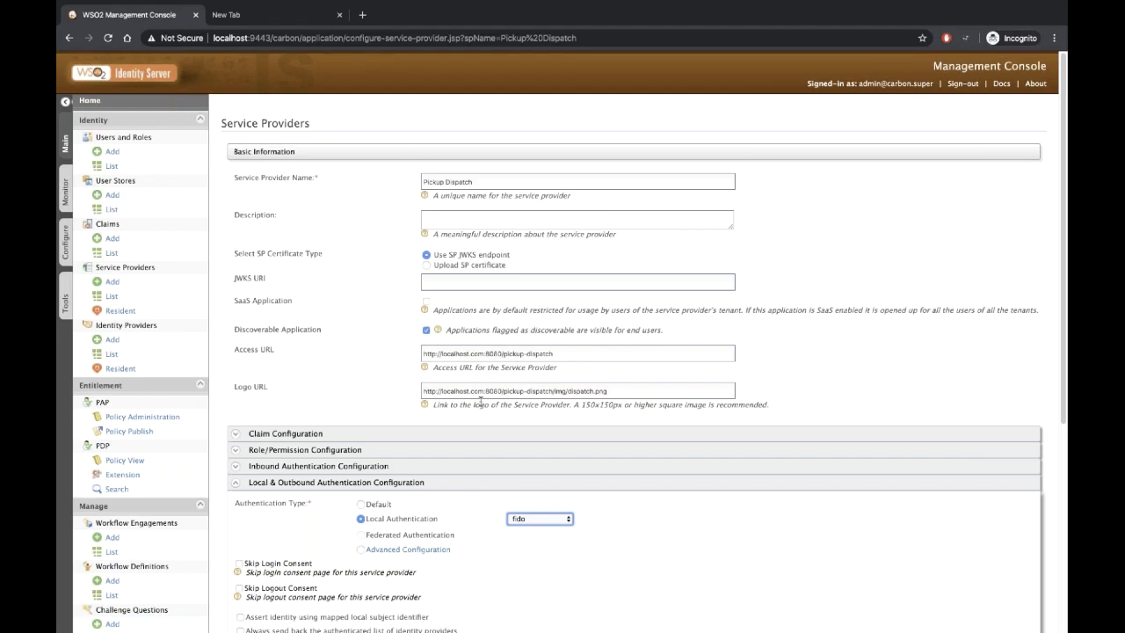
{"action": "scroll", "coordinate": [481, 401], "scroll_direction": "down", "scroll_amount": 1}
{"action": "scroll", "coordinate": [481, 401], "scroll_direction": "down", "scroll_amount": 2}
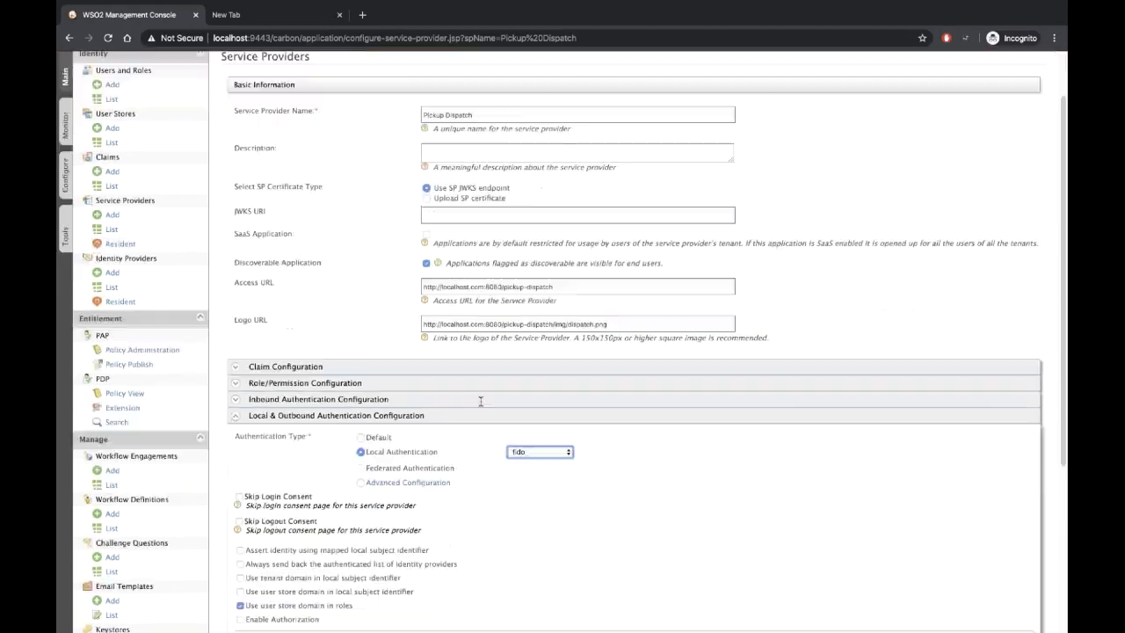
{"action": "scroll", "coordinate": [481, 401], "scroll_direction": "down", "scroll_amount": 1}
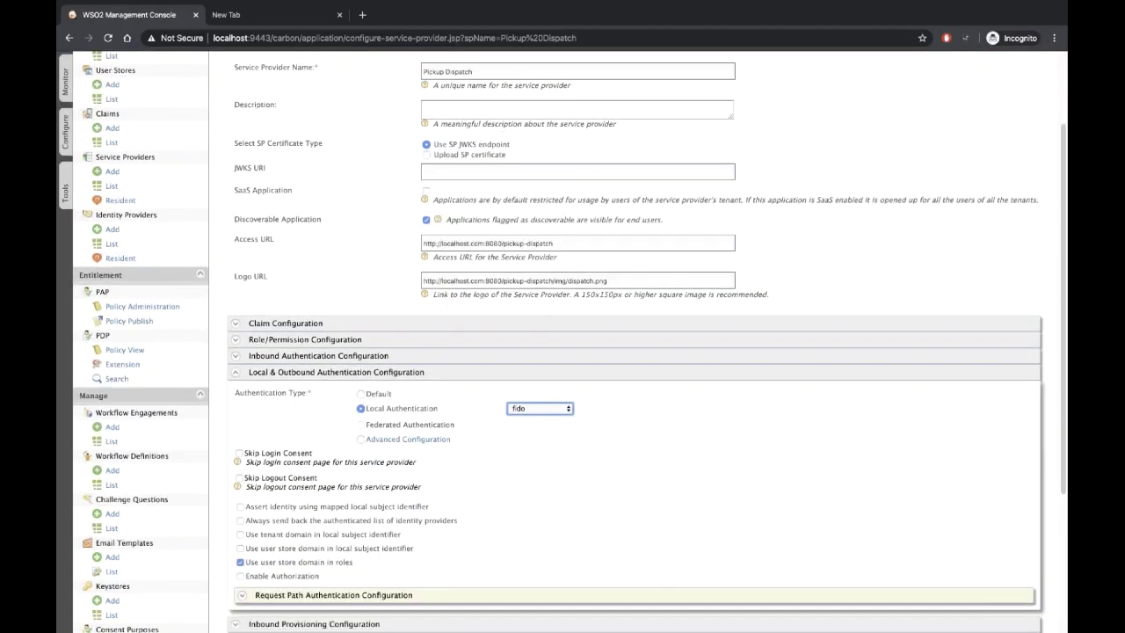
{"action": "scroll", "coordinate": [480, 401], "scroll_direction": "down", "scroll_amount": 3}
{"action": "left_click", "coordinate": [252, 466]}
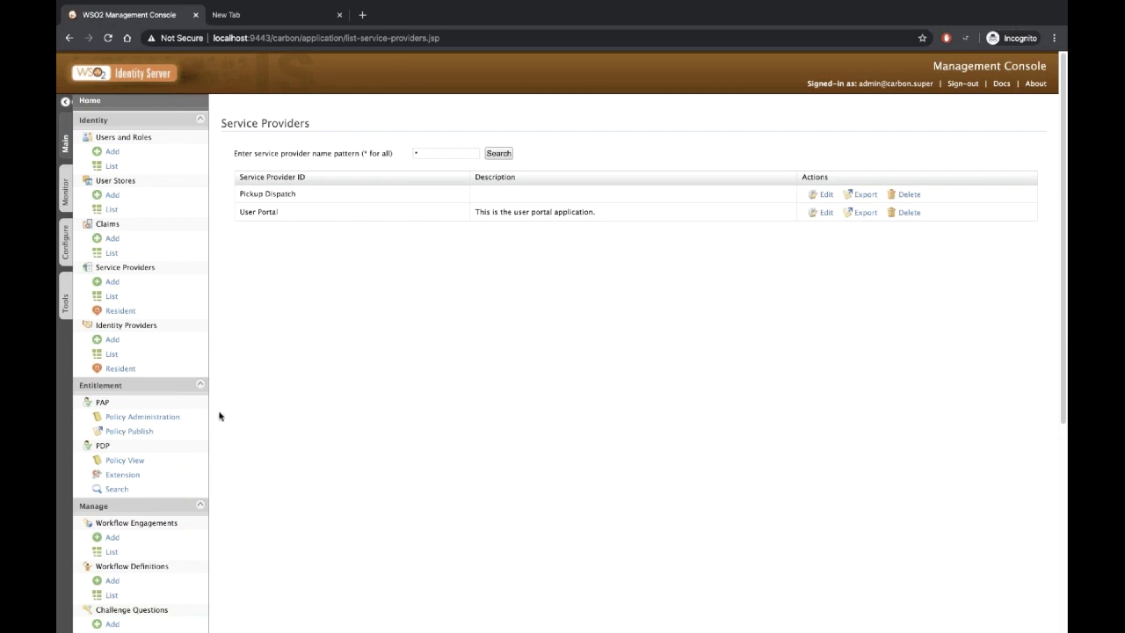
{"action": "left_click", "coordinate": [266, 15]}
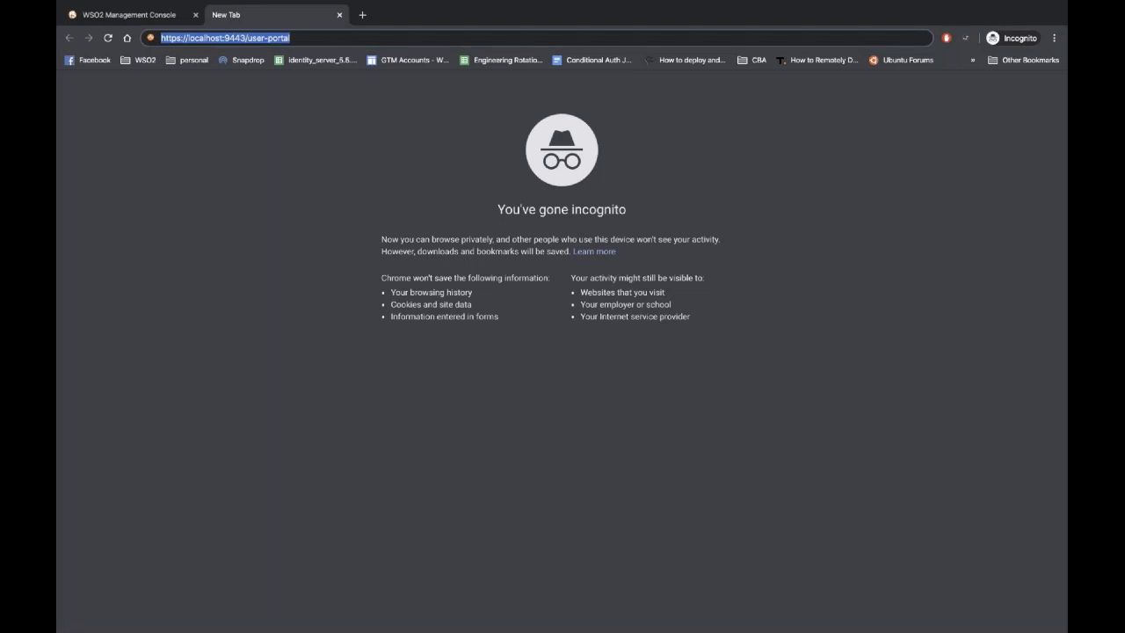
{"action": "key", "text": "Return"}
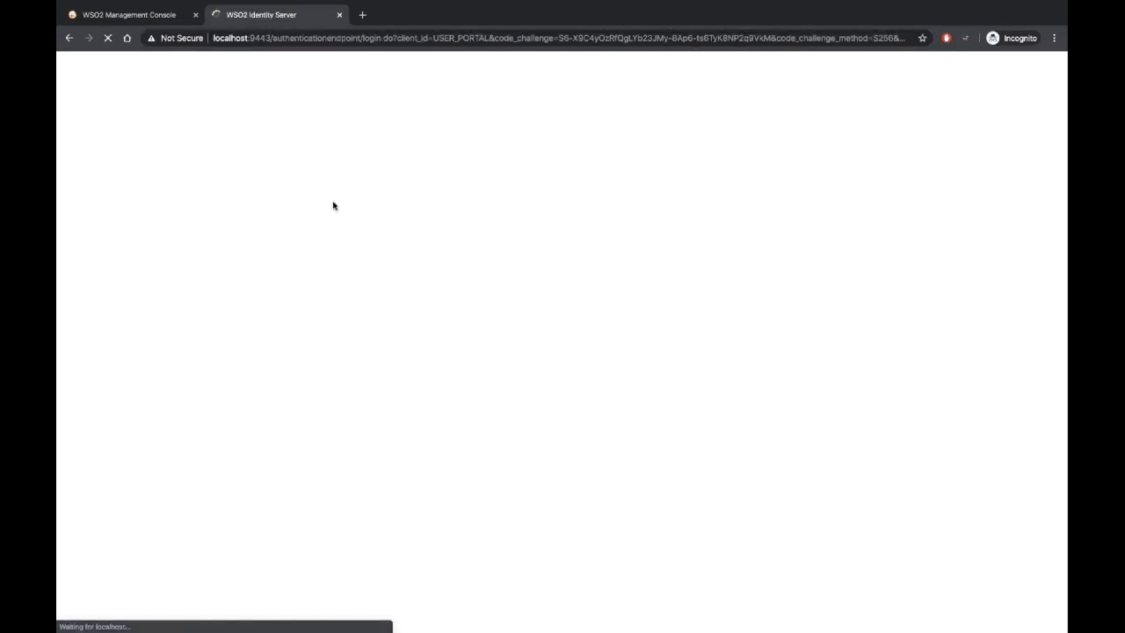
{"action": "left_click", "coordinate": [484, 254]}
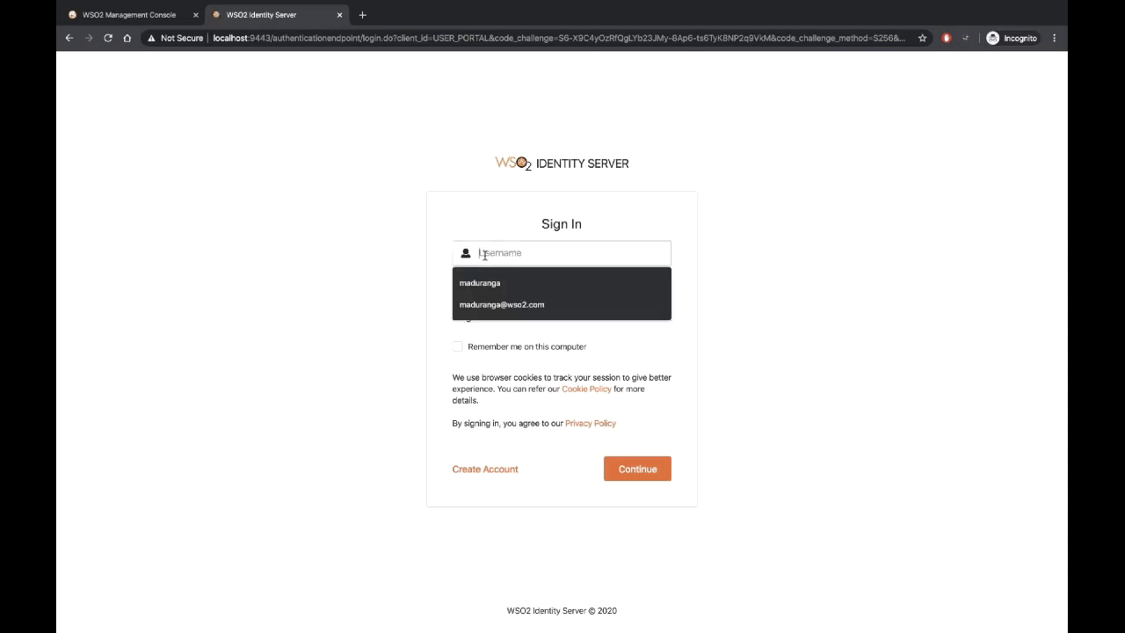
{"action": "type", "text": "maduranga"}
{"action": "key", "text": "Tab"}
{"action": "type", "text": "•••••••••"}
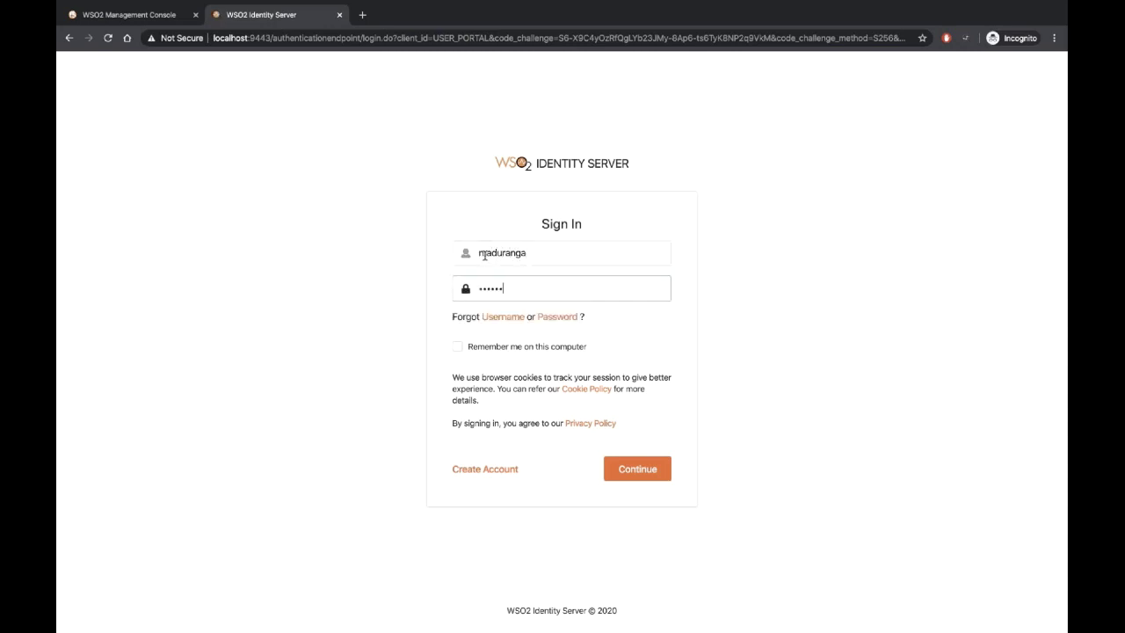
{"action": "left_click", "coordinate": [636, 471]}
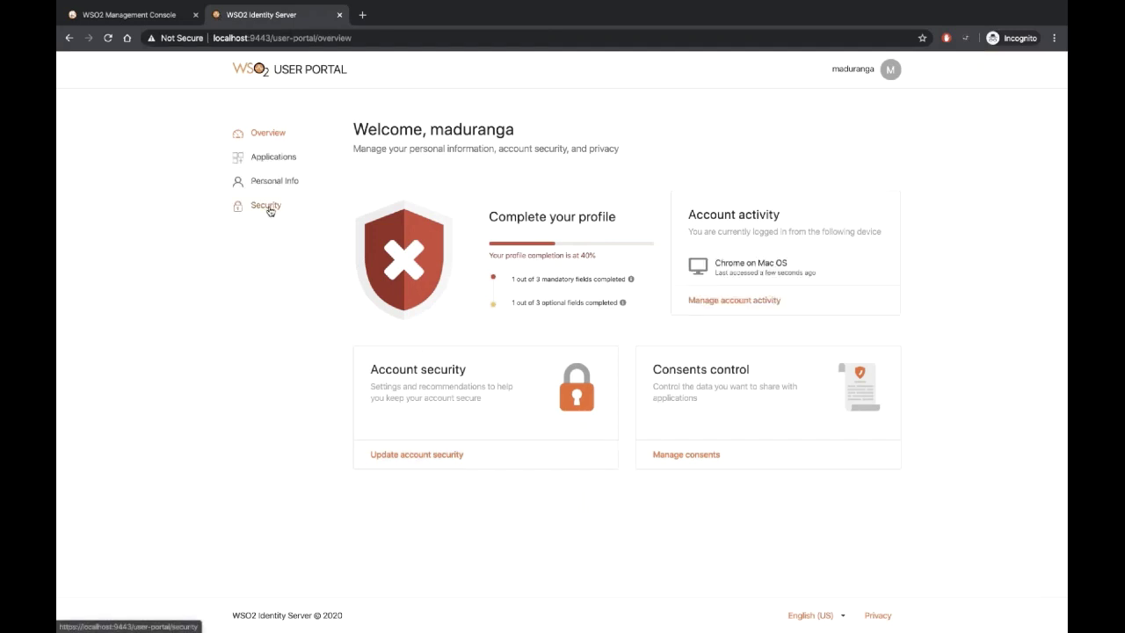
Register the built-in sensor as a multi-factor security device in the account's security settings, accepting Touch ID use and allowing security key access.
{"action": "left_click", "coordinate": [269, 208]}
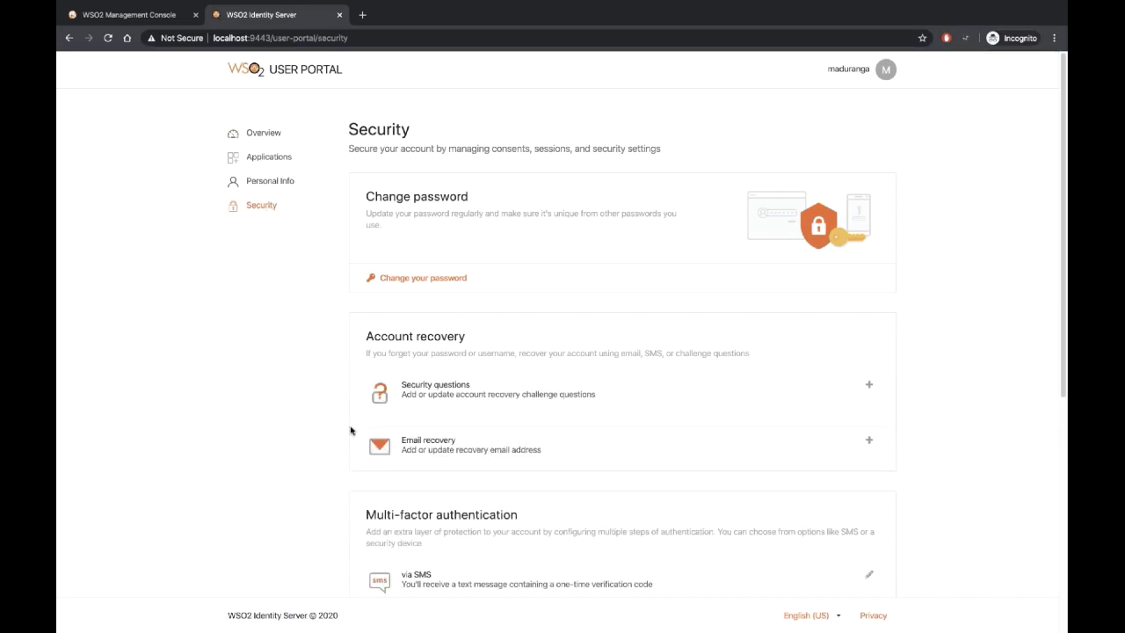
{"action": "scroll", "coordinate": [350, 430], "scroll_direction": "down", "scroll_amount": 2}
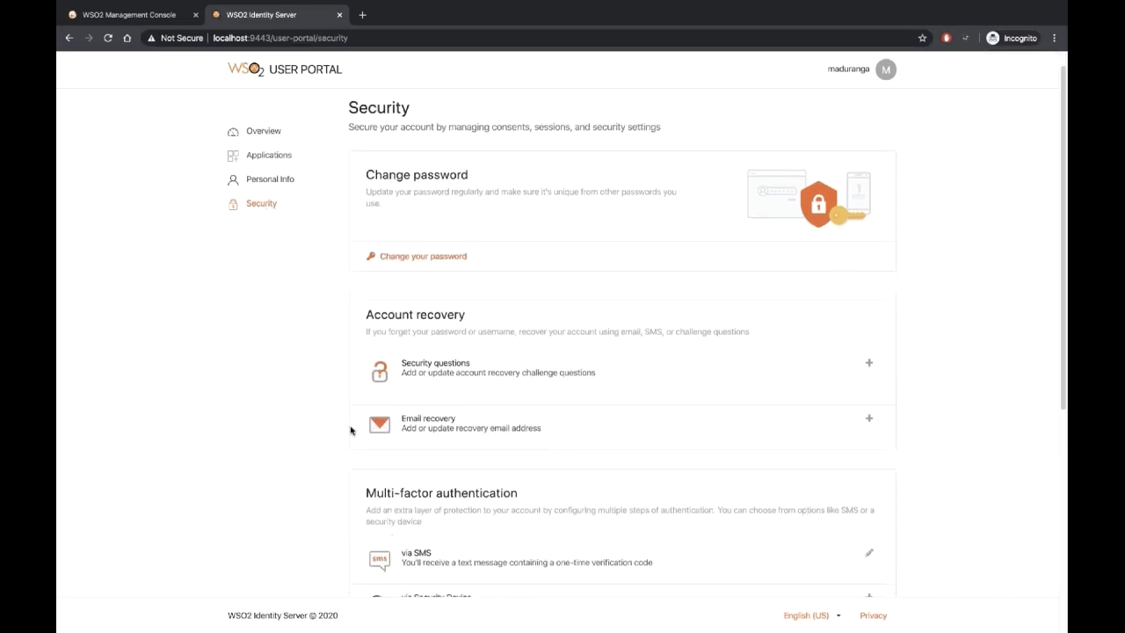
{"action": "scroll", "coordinate": [349, 429], "scroll_direction": "down", "scroll_amount": 2}
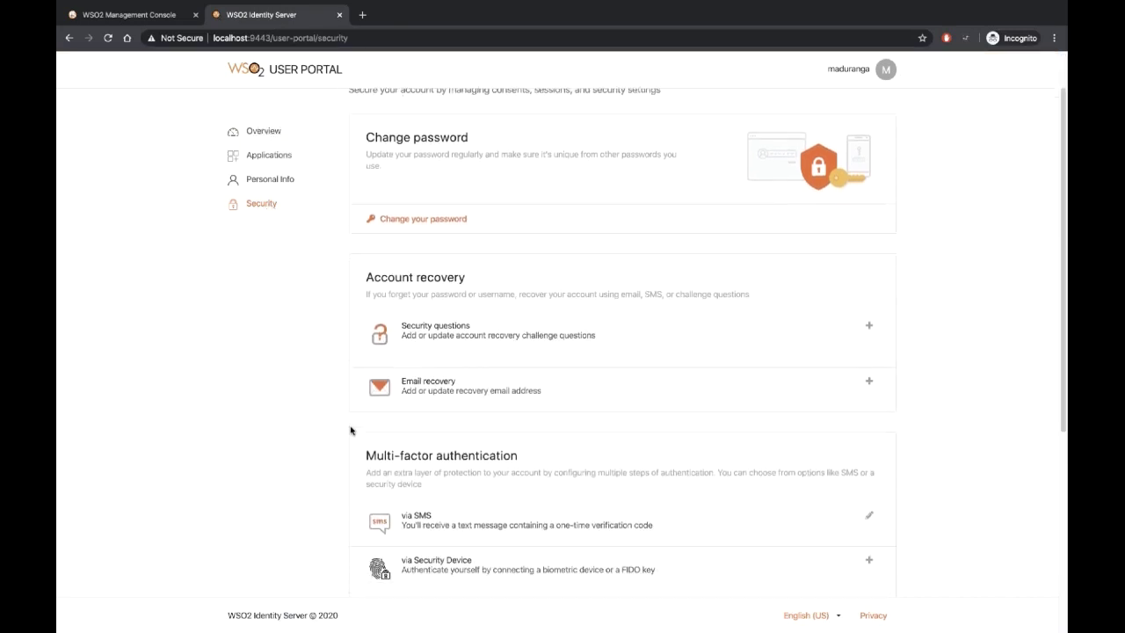
{"action": "scroll", "coordinate": [350, 429], "scroll_direction": "down", "scroll_amount": 5}
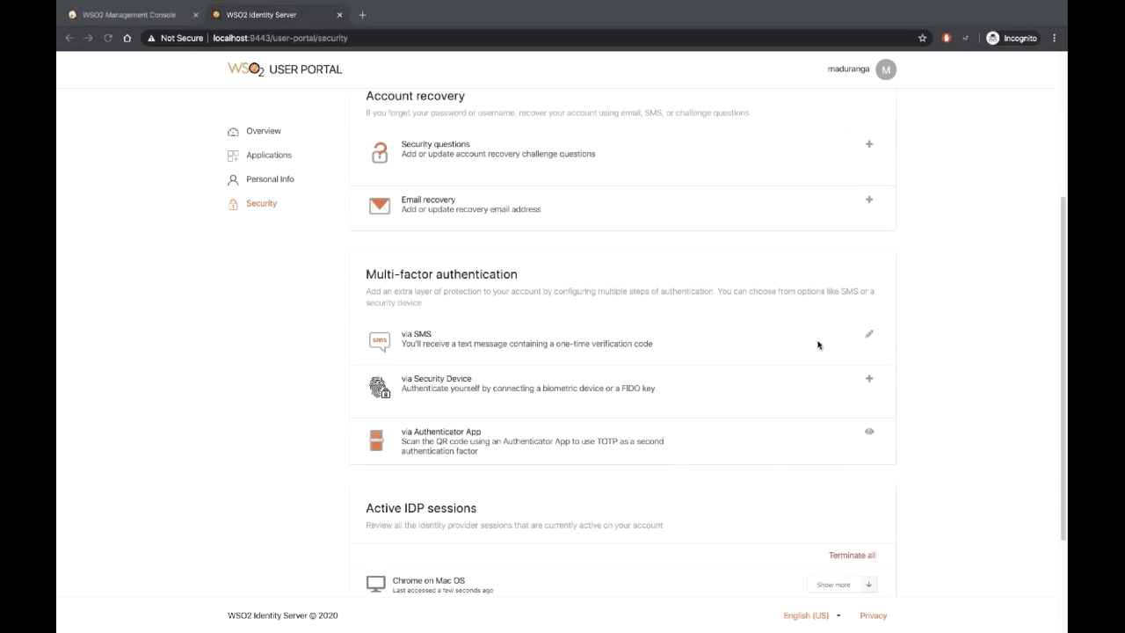
{"action": "left_click", "coordinate": [869, 384]}
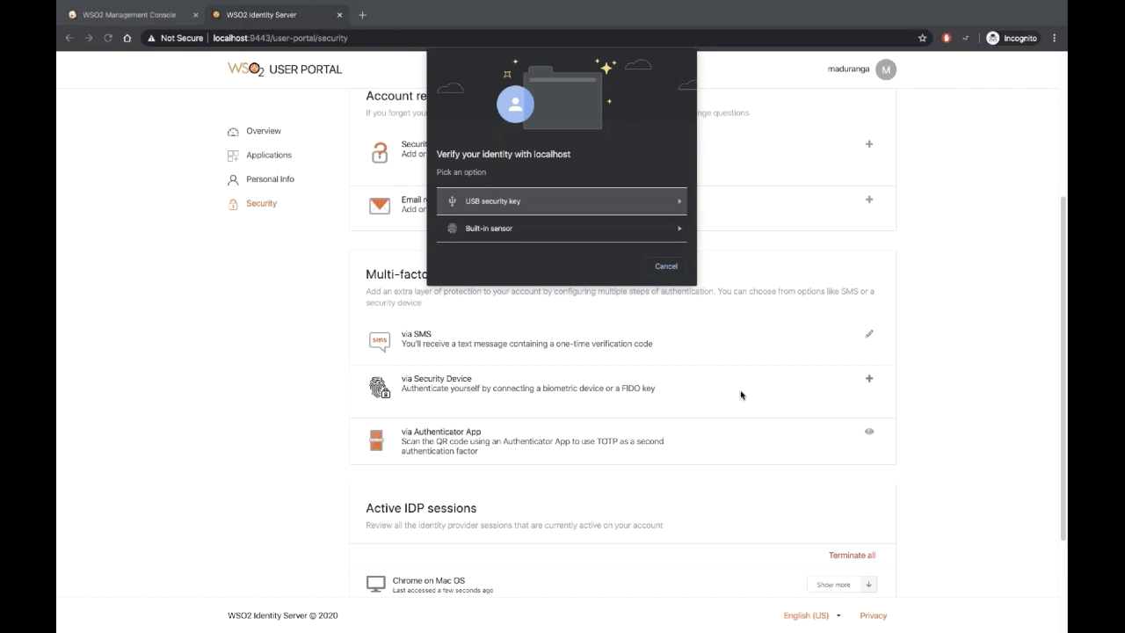
{"action": "left_click", "coordinate": [576, 235]}
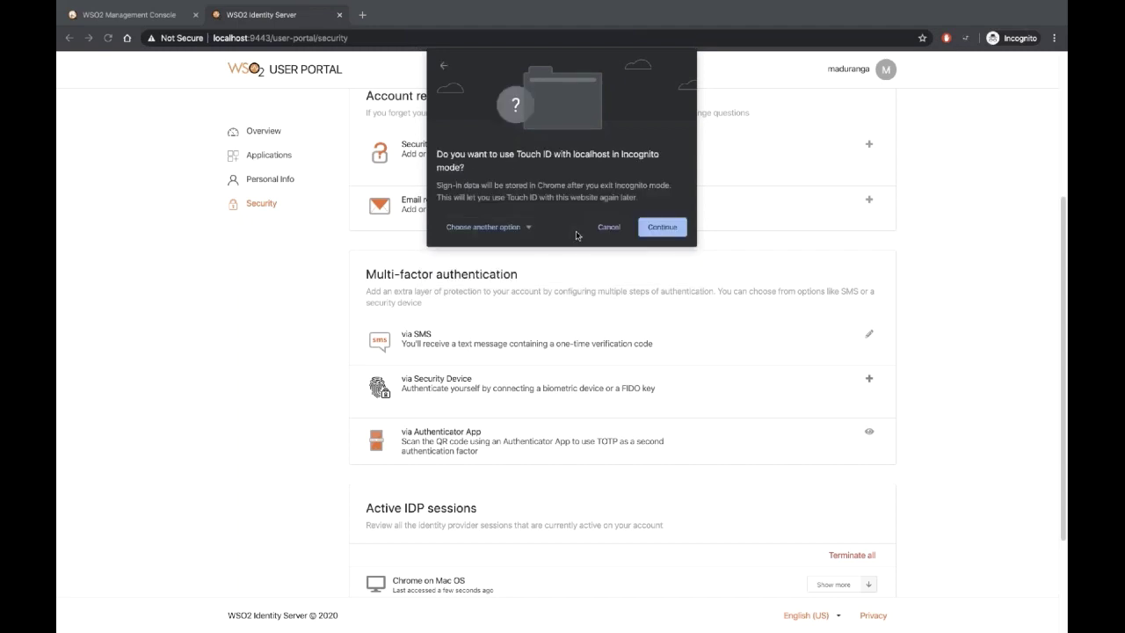
{"action": "left_click", "coordinate": [661, 228]}
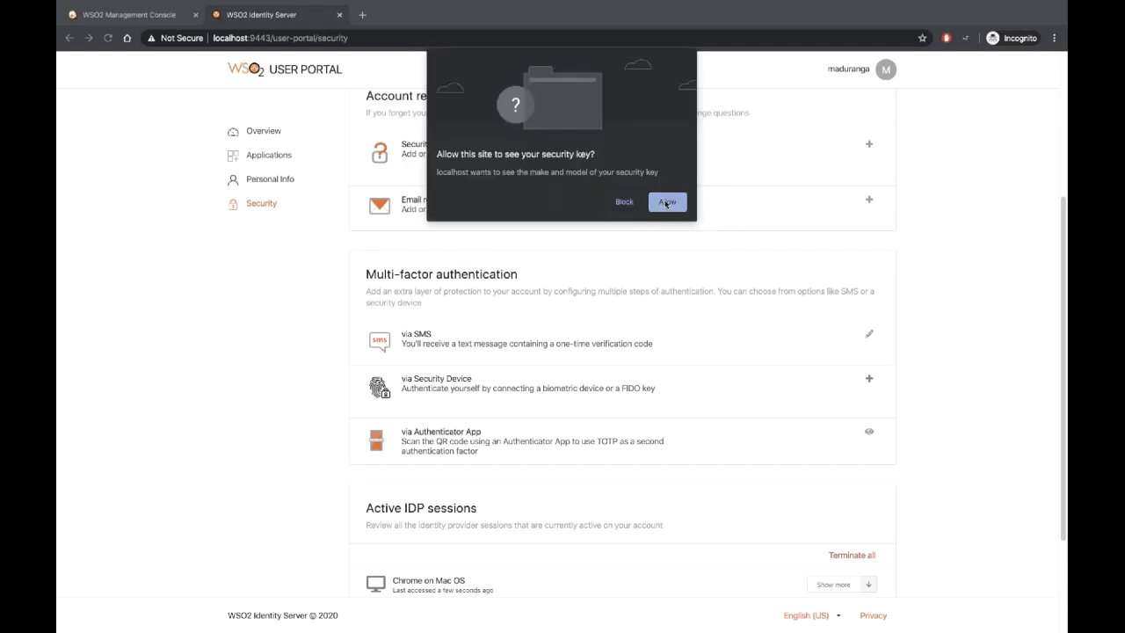
{"action": "left_click", "coordinate": [666, 202]}
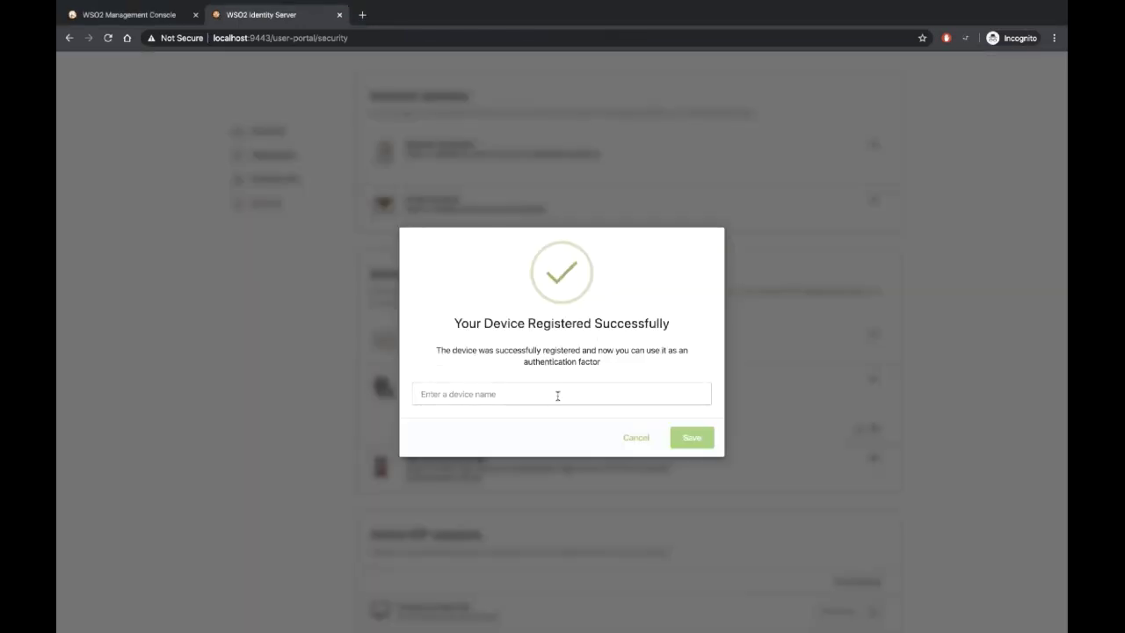
Name the newly registered security device Macbook and save it.
{"action": "left_click", "coordinate": [557, 395]}
{"action": "type", "text": "macbook"}
{"action": "left_click", "coordinate": [426, 396]}
{"action": "key", "text": "BackSpace"}
{"action": "type", "text": "M"}
{"action": "left_click", "coordinate": [692, 438]}
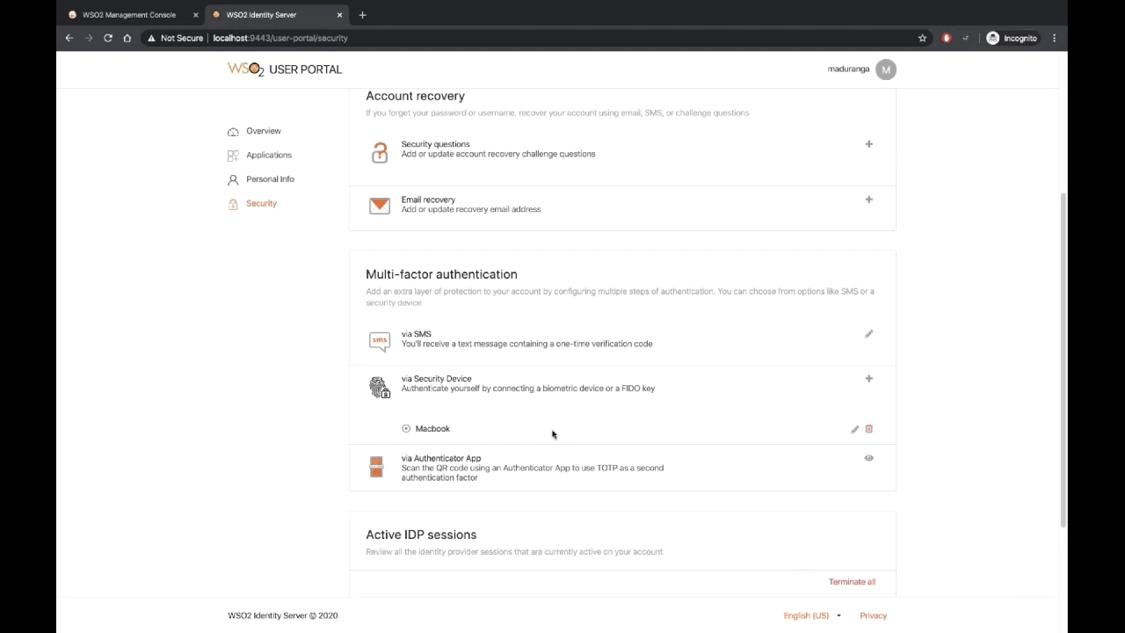
Launch Pickup Dispatch from the portal's applications and log in with the user's last listed FIDO account, approving the consent once.
{"action": "left_click", "coordinate": [268, 156]}
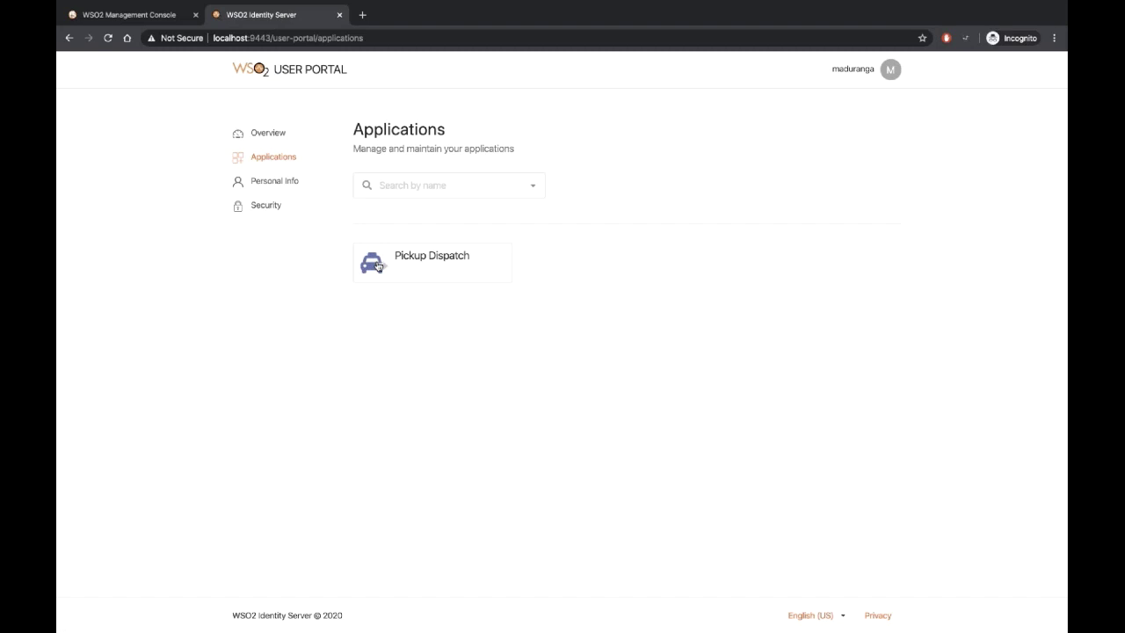
{"action": "left_click", "coordinate": [378, 266]}
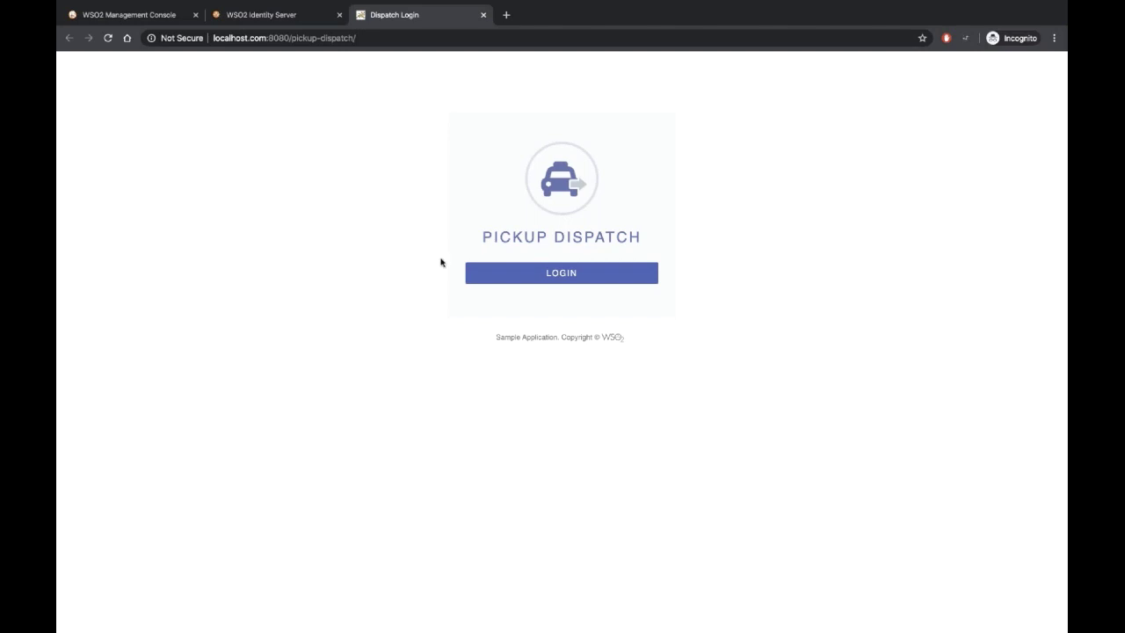
{"action": "left_click", "coordinate": [502, 275]}
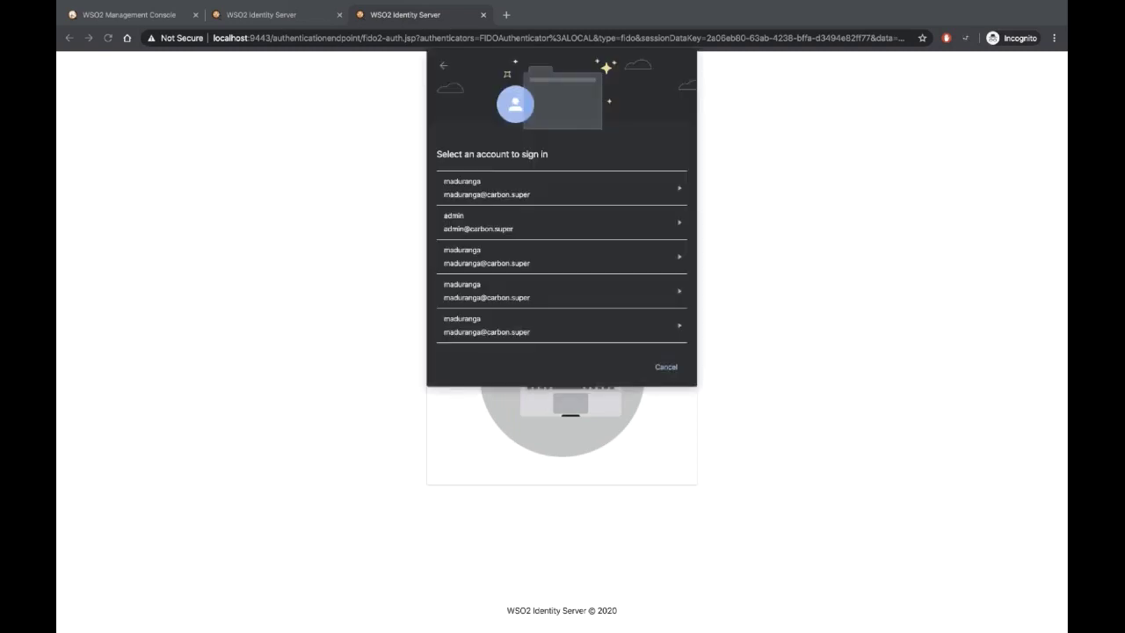
{"action": "left_click", "coordinate": [487, 332]}
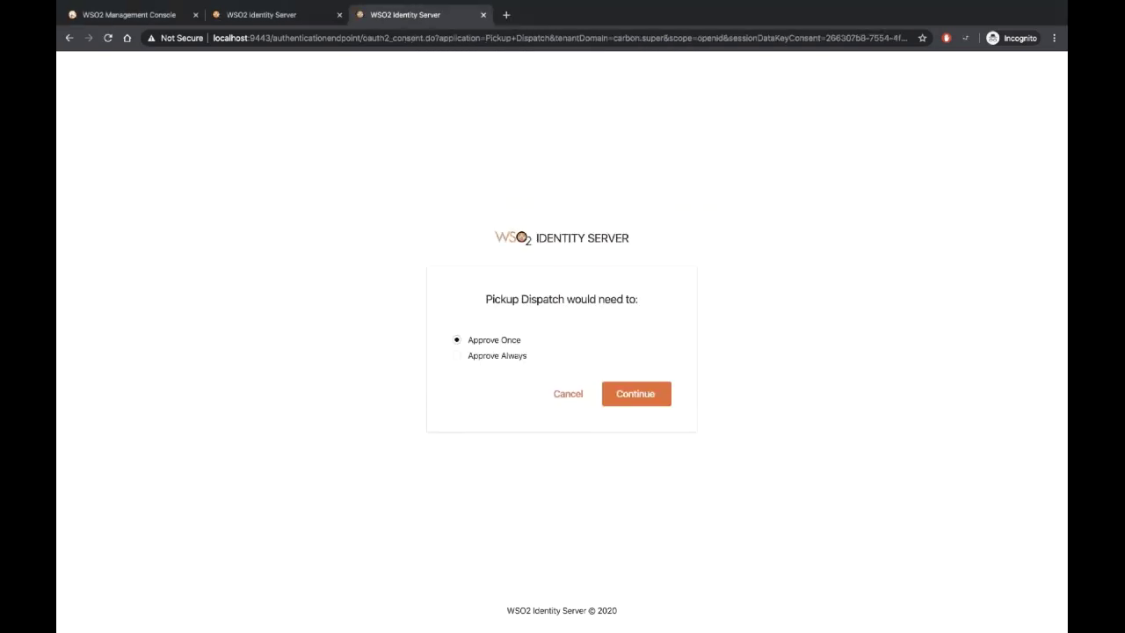
{"action": "left_click", "coordinate": [628, 398]}
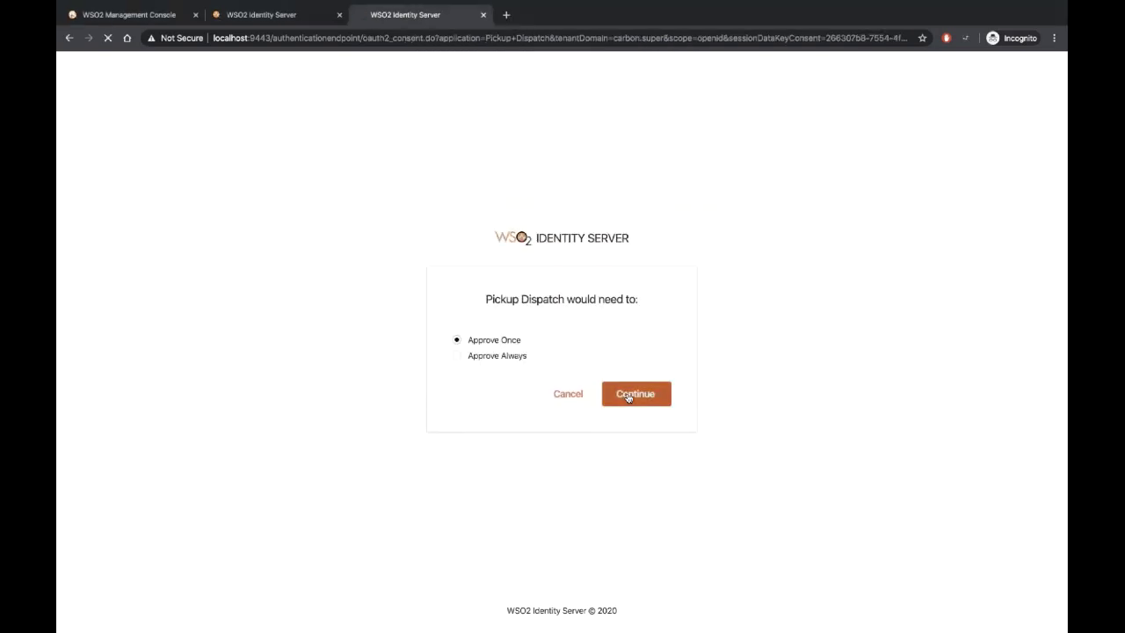